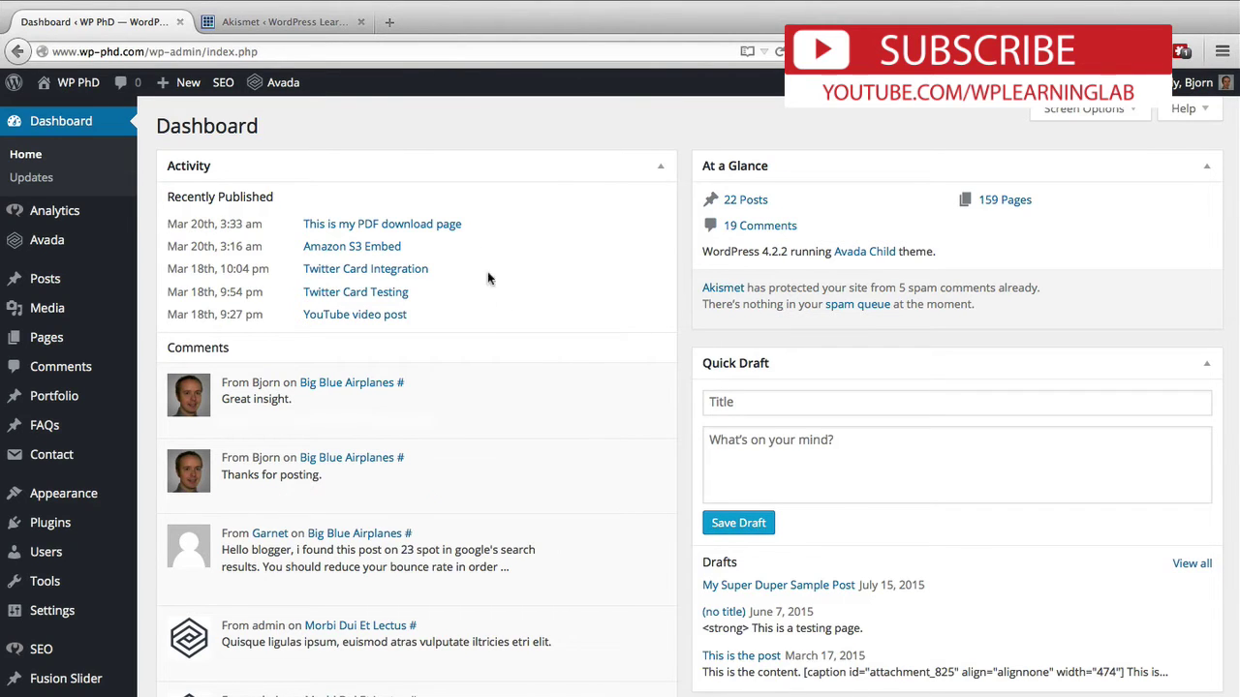
Step: Show the WordPress Learning Lab site's Akismet stats page and scroll down to its settings and subscription
left_click(299, 24)
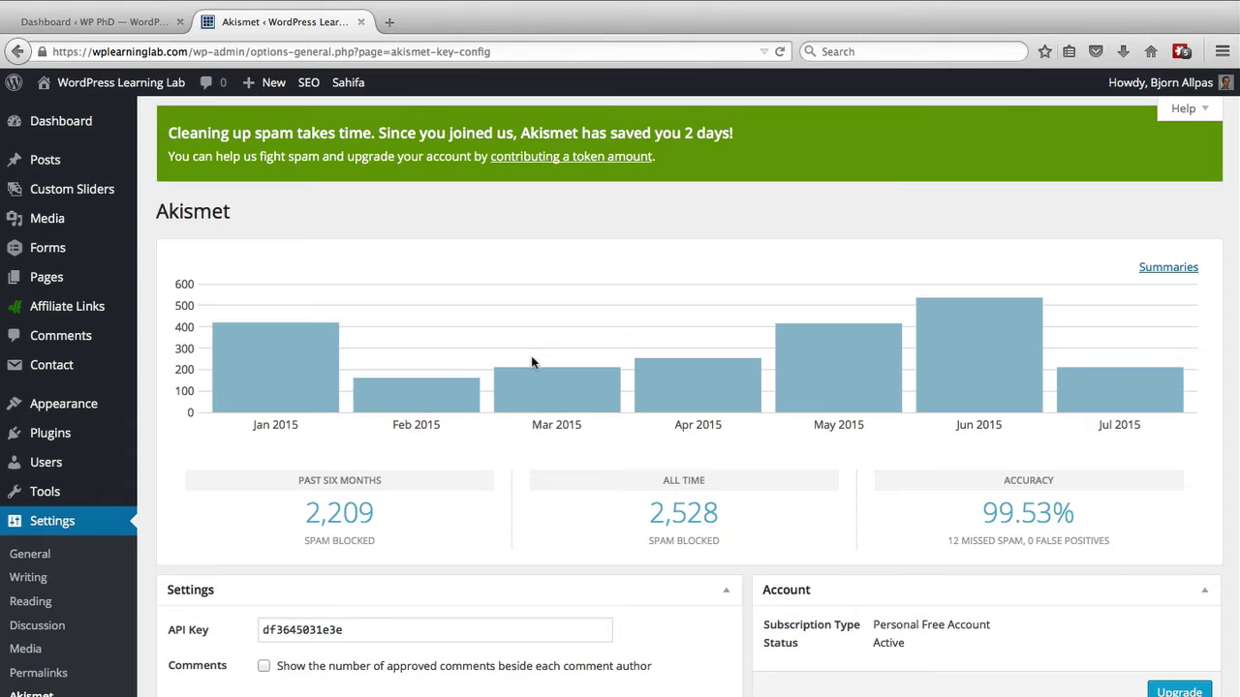
scroll(531, 363, "down", 1)
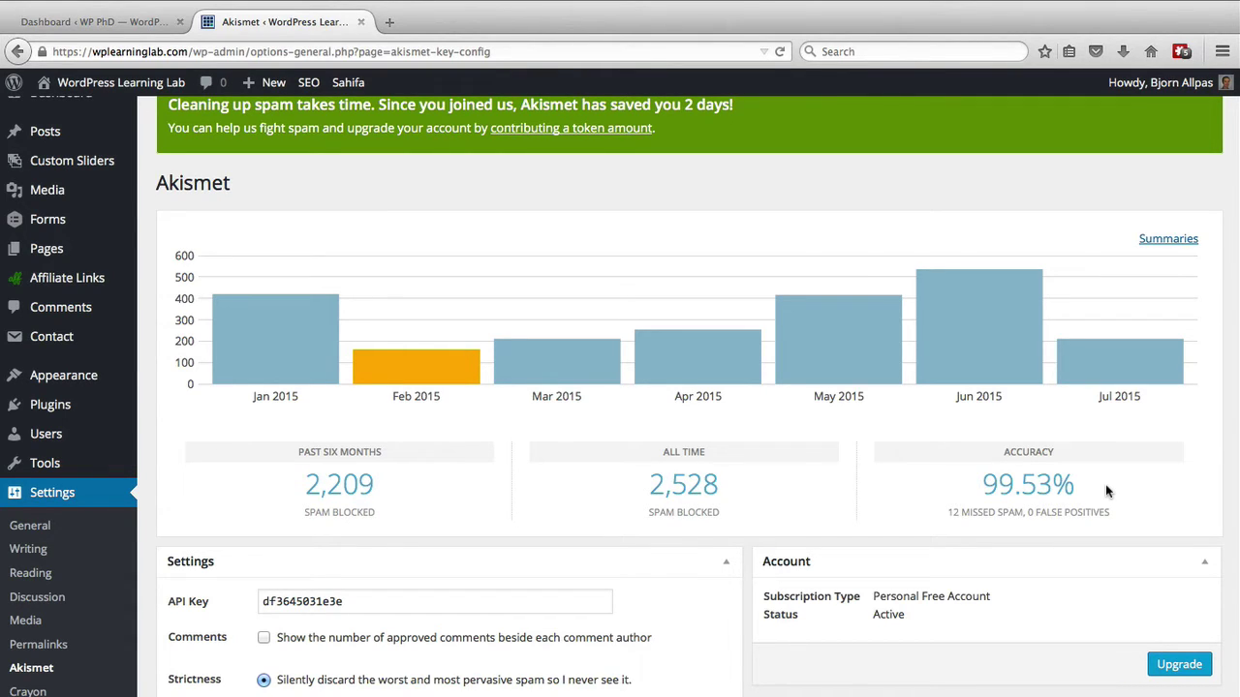
Step: On the WP PhD site, search Plugins > Add New for 'akismet'
left_click(98, 19)
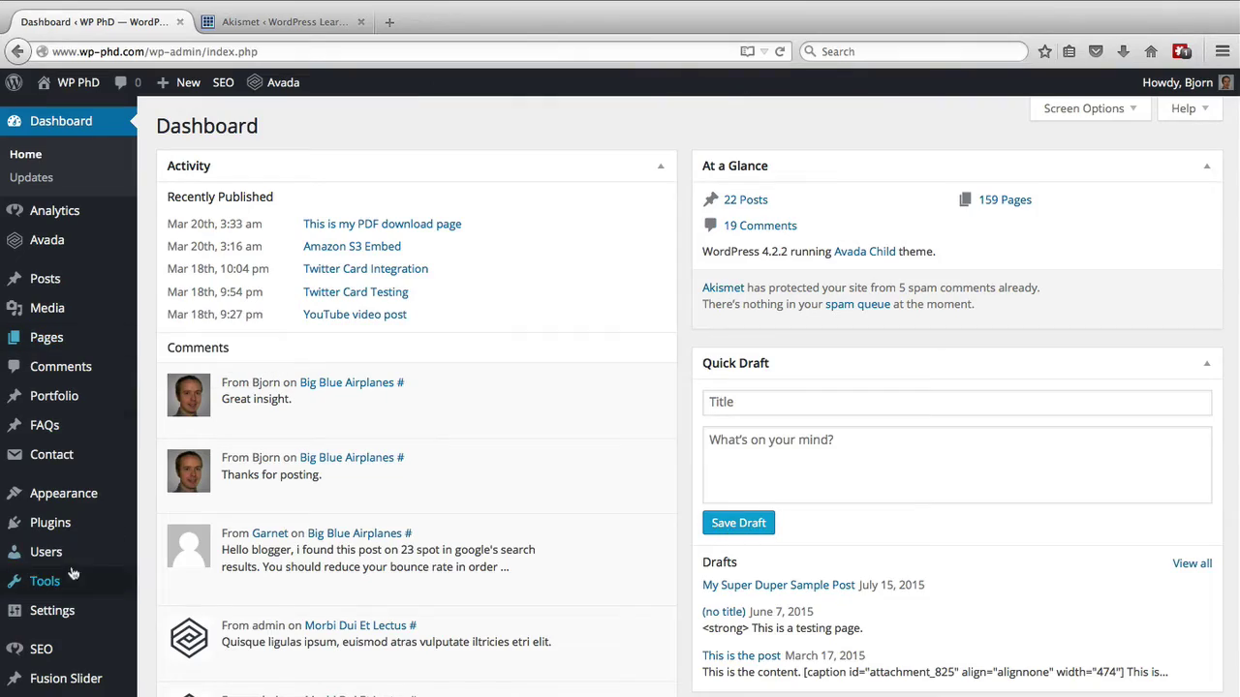
mouse_move(50, 523)
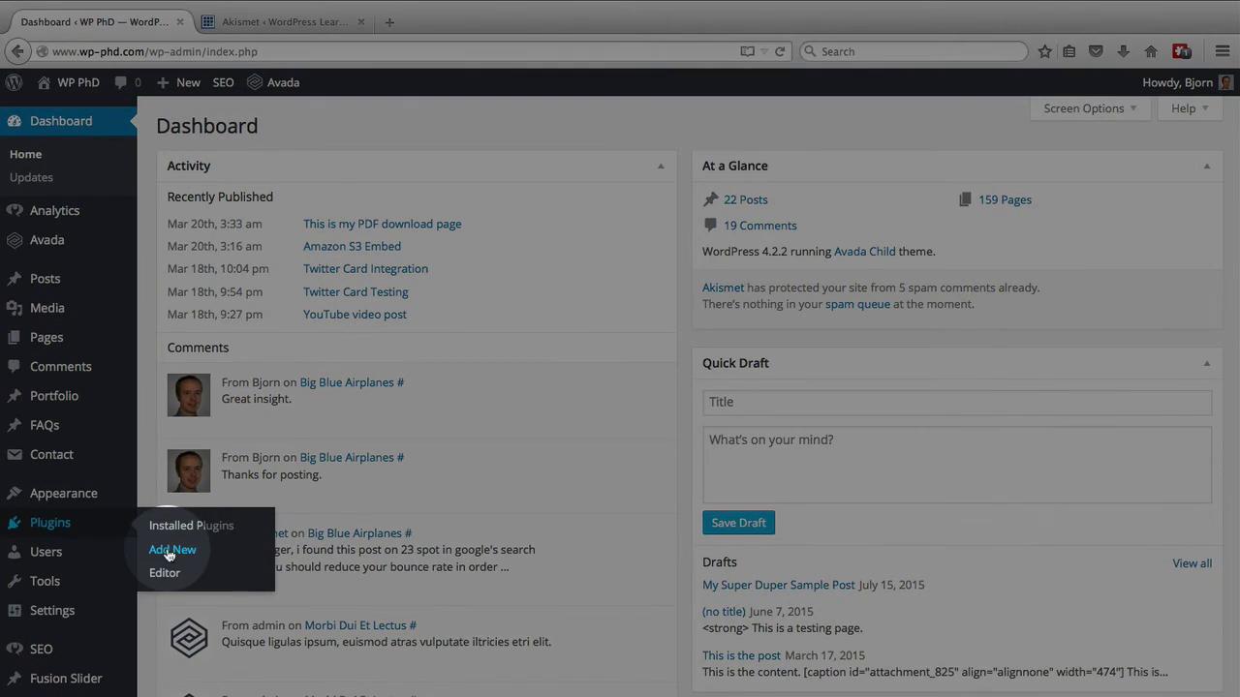
left_click(169, 551)
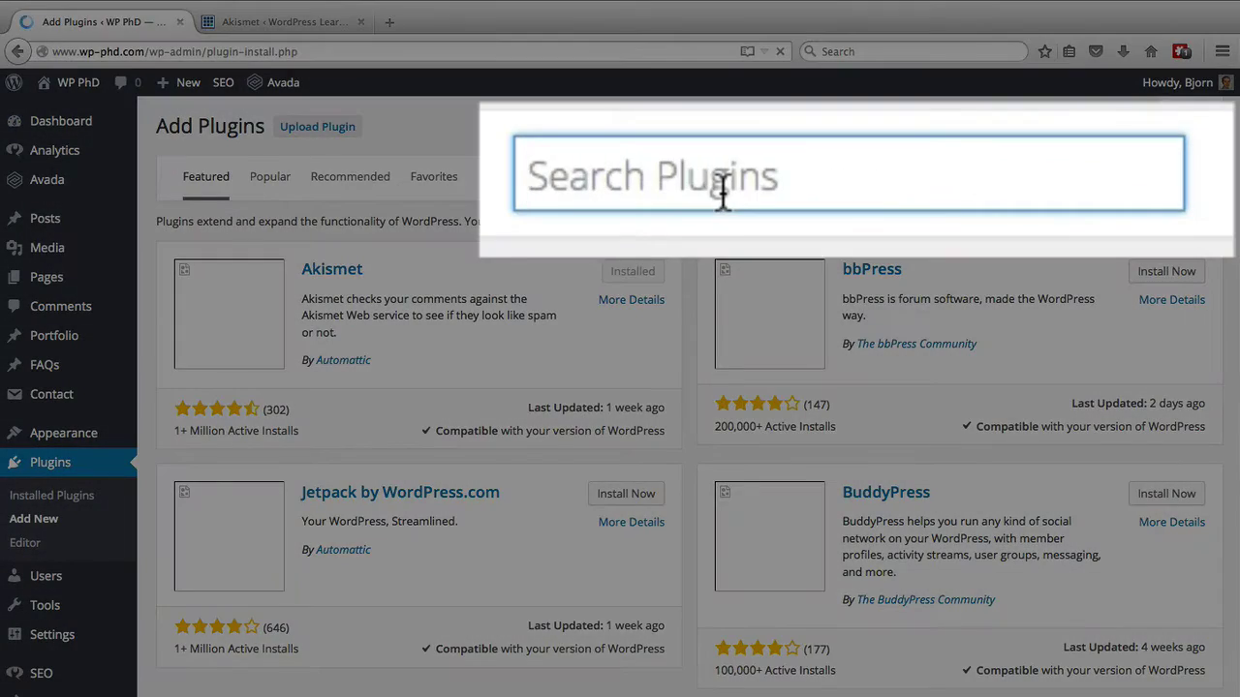
type("akismet")
key("Return")
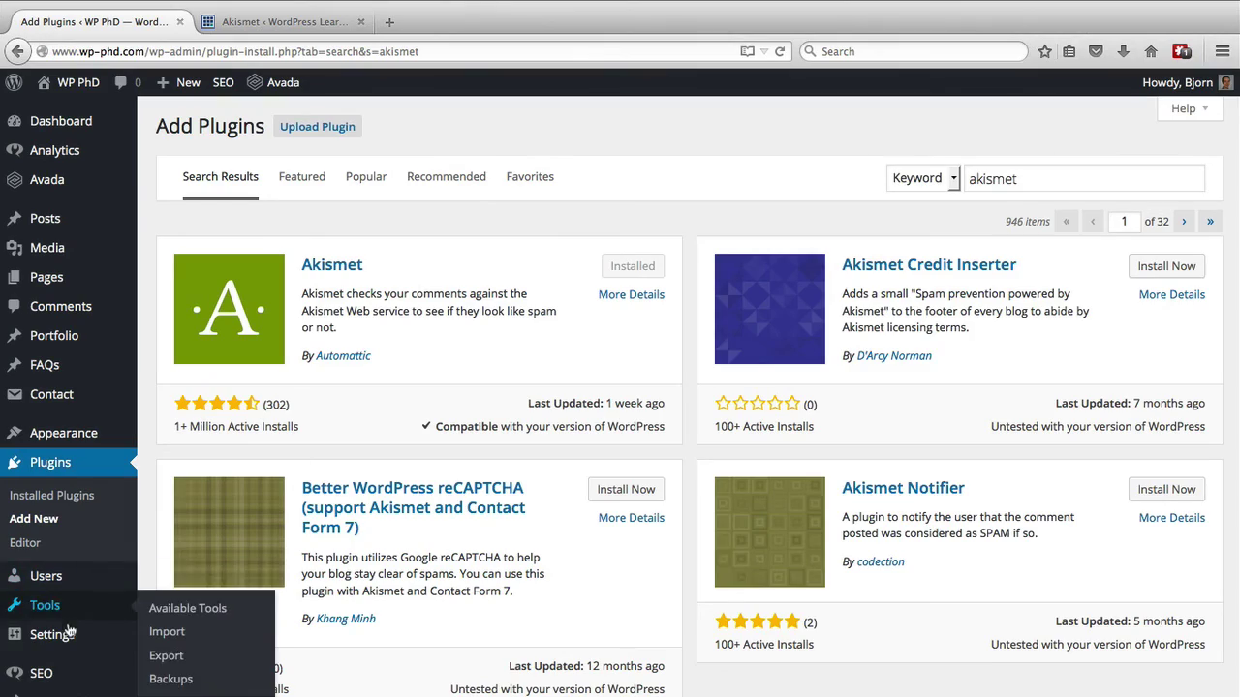
mouse_move(52, 634)
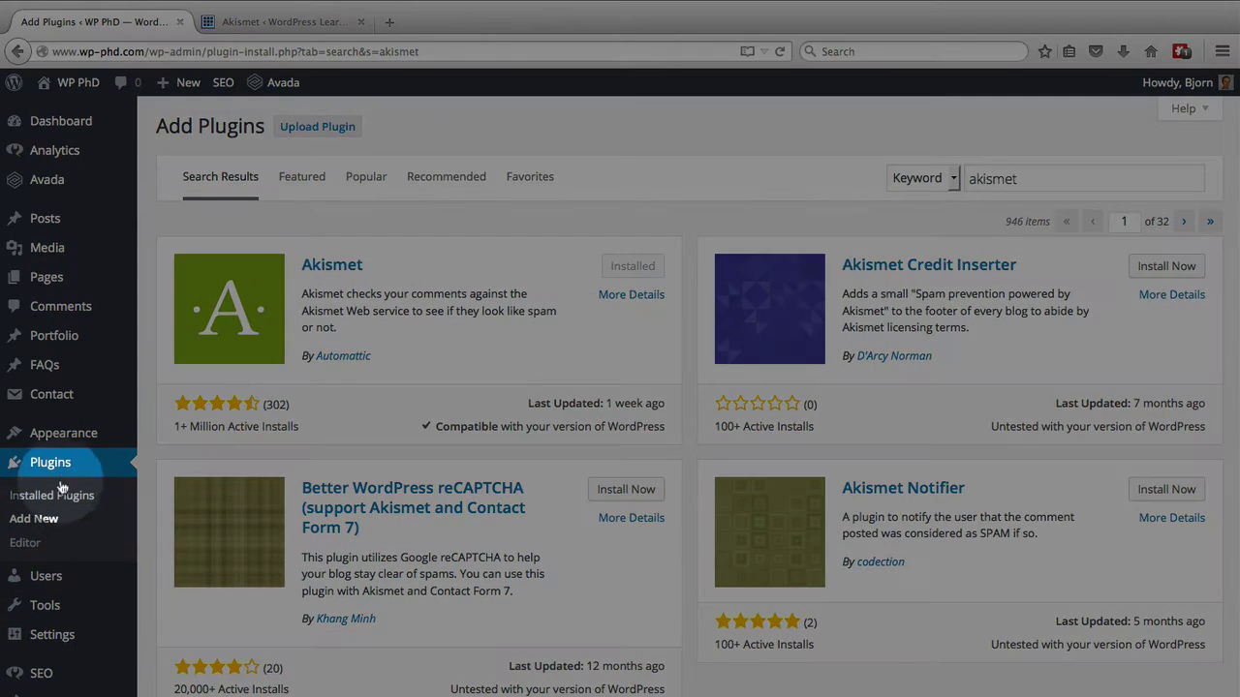
Step: Open WP PhD's Akismet settings page from the installed plugins list
left_click(54, 496)
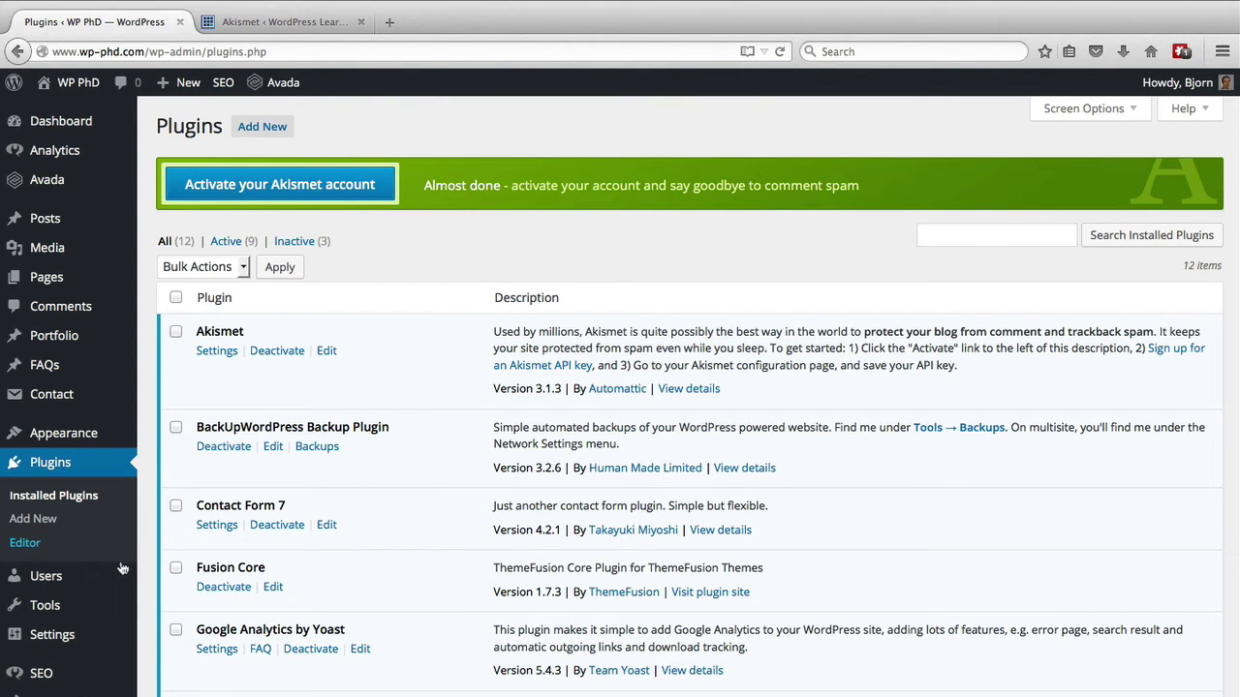
scroll(77, 503, "down", 3)
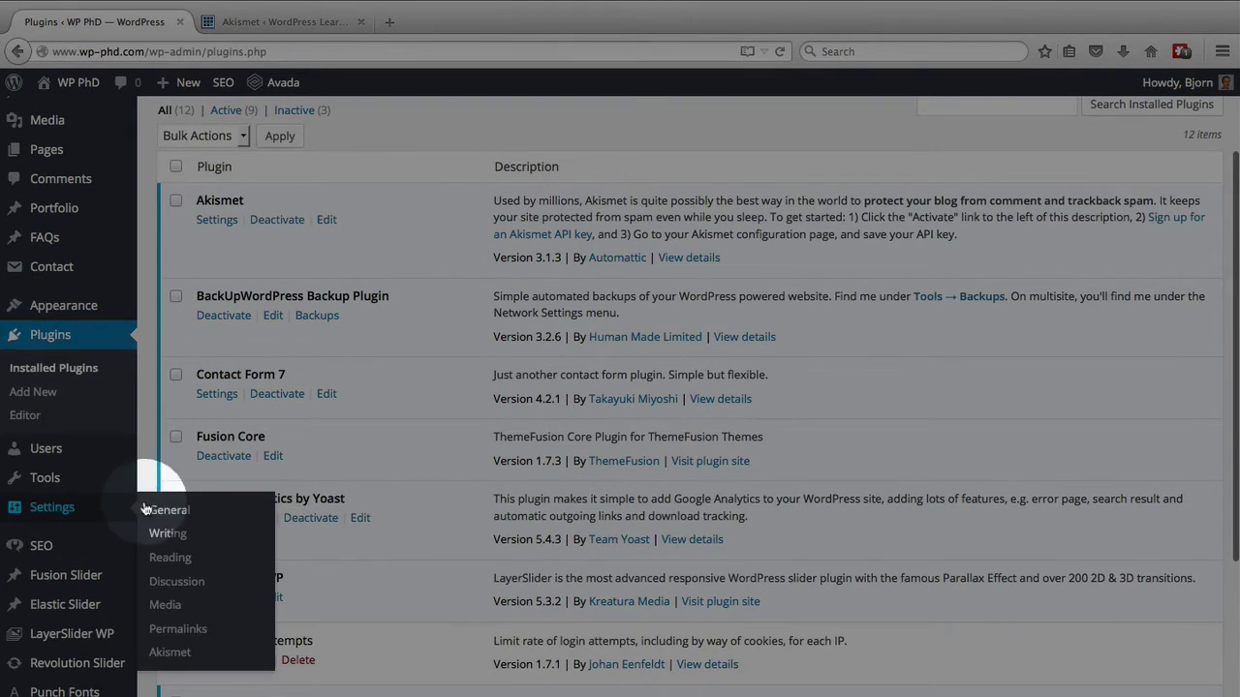
left_click(205, 661)
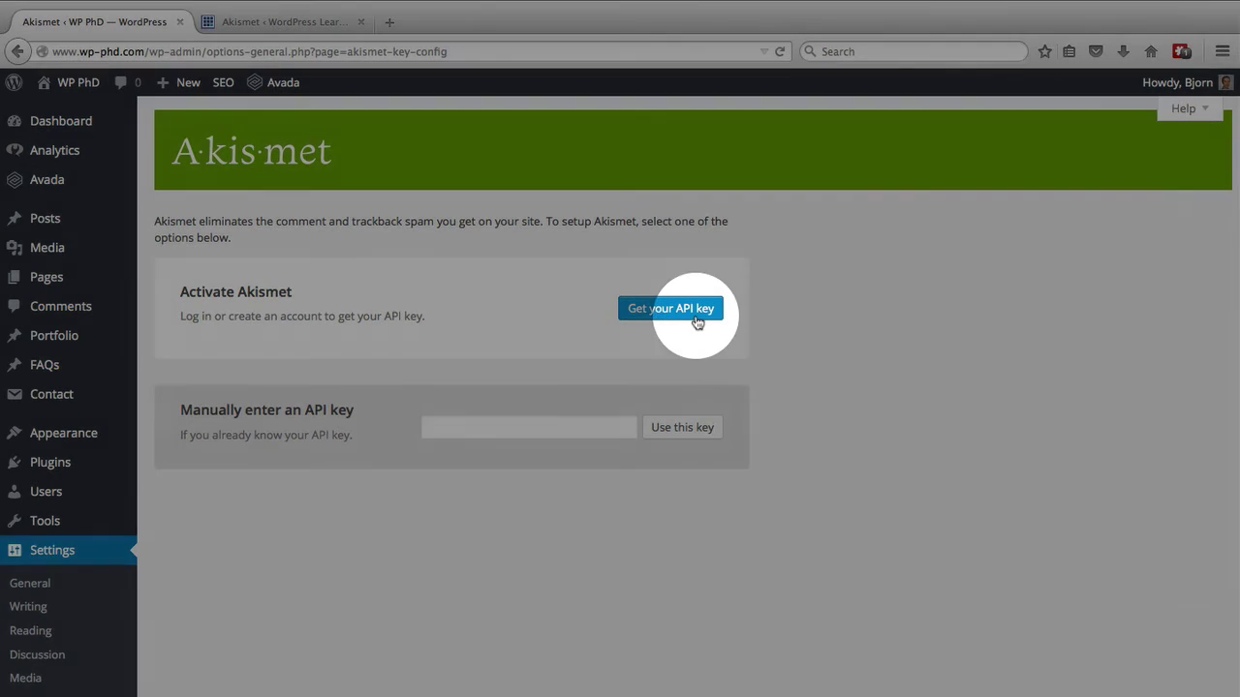
Step: Request an Akismet API key and sign up for a new account with email, username and password
left_click(696, 319)
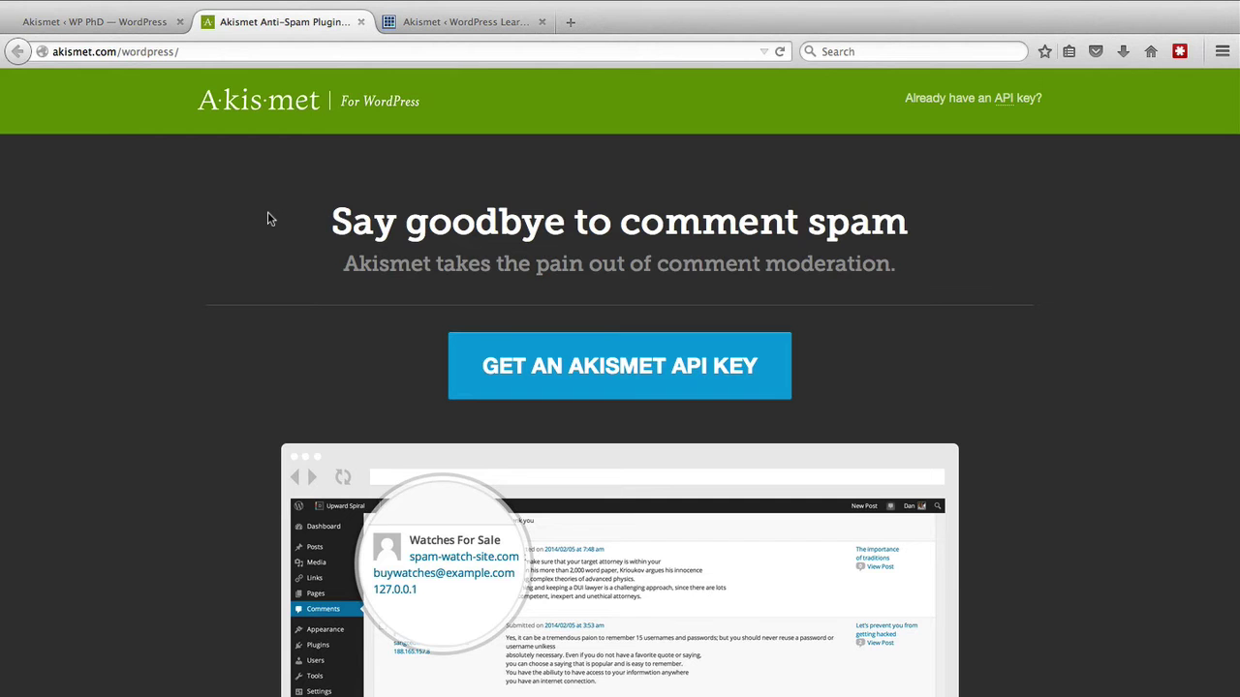
scroll(269, 215, "down", 2)
scroll(268, 215, "down", 2)
scroll(268, 215, "down", 3)
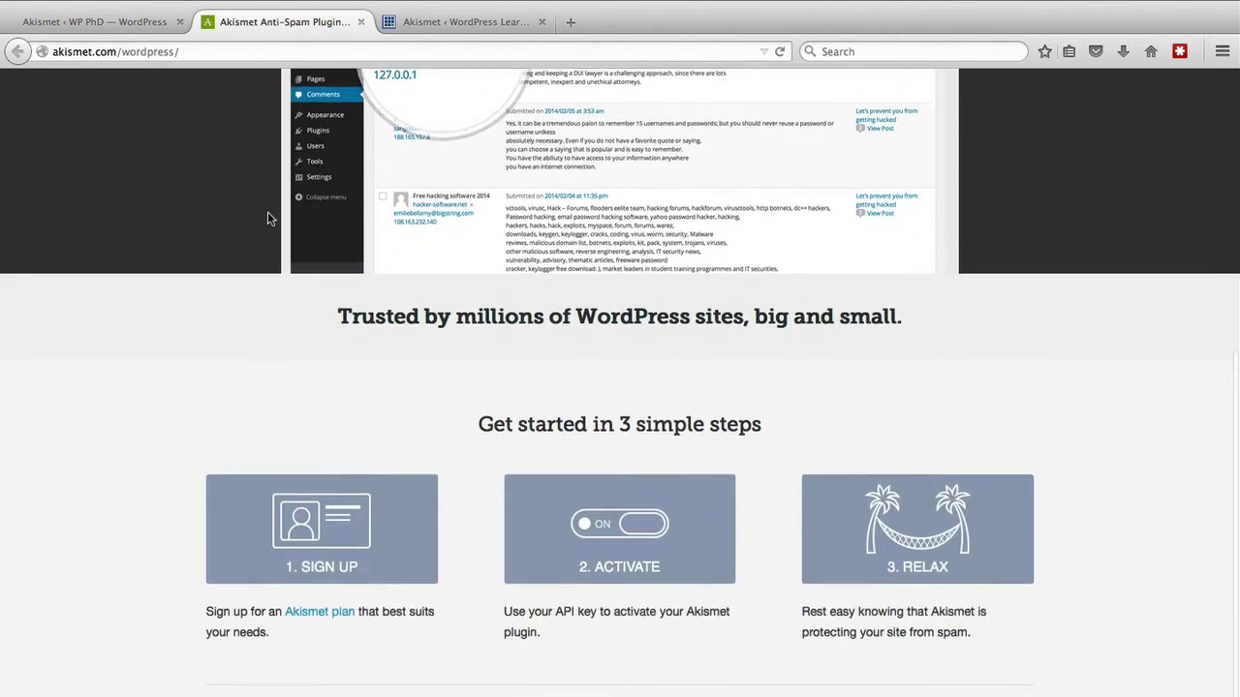
scroll(269, 219, "up", 2)
scroll(269, 219, "up", 4)
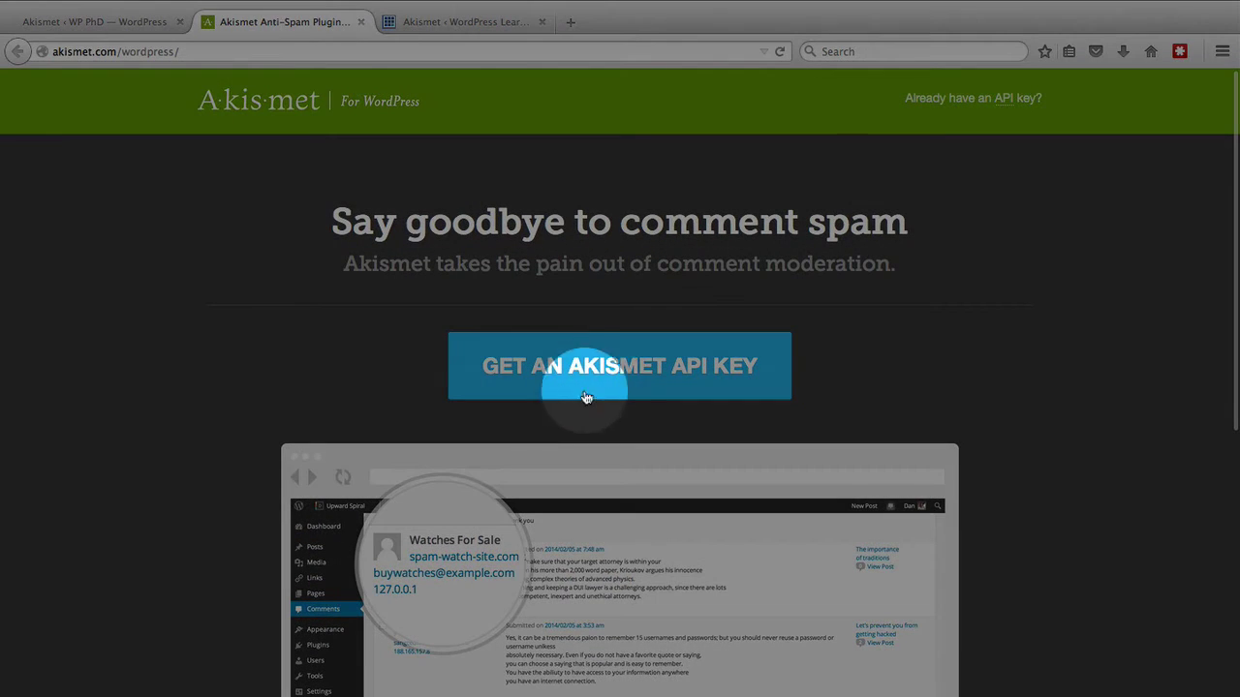
left_click(600, 381)
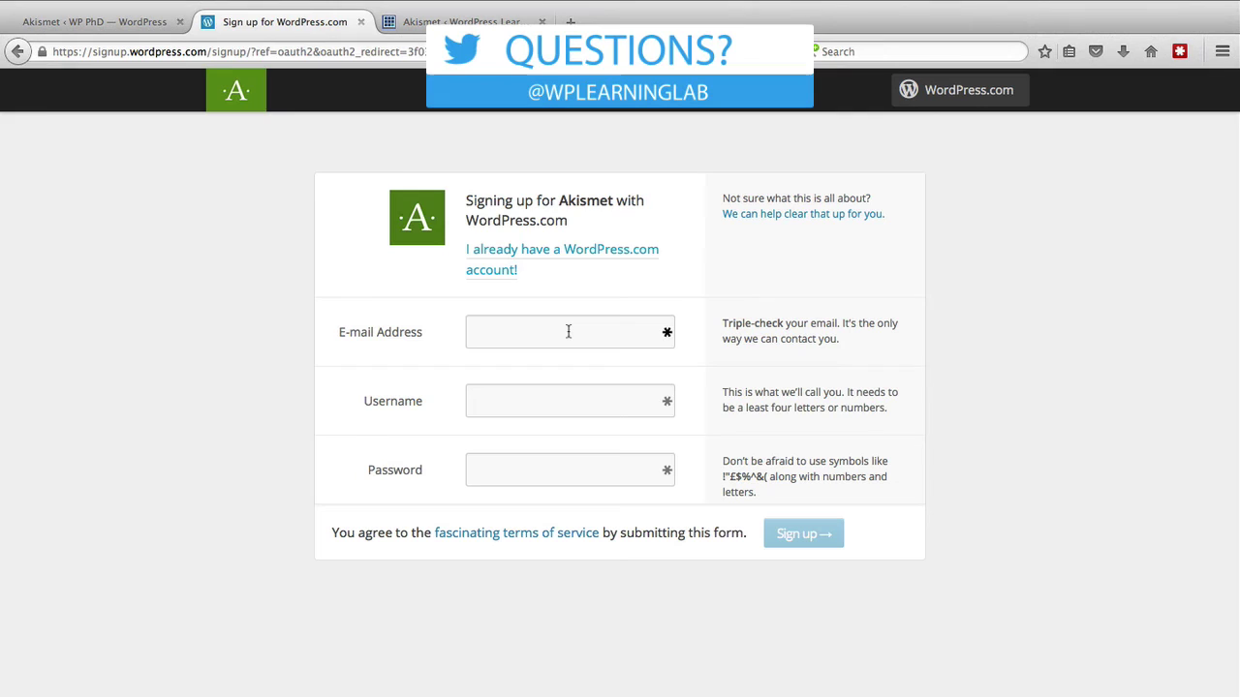
type("simpleseqeuen")
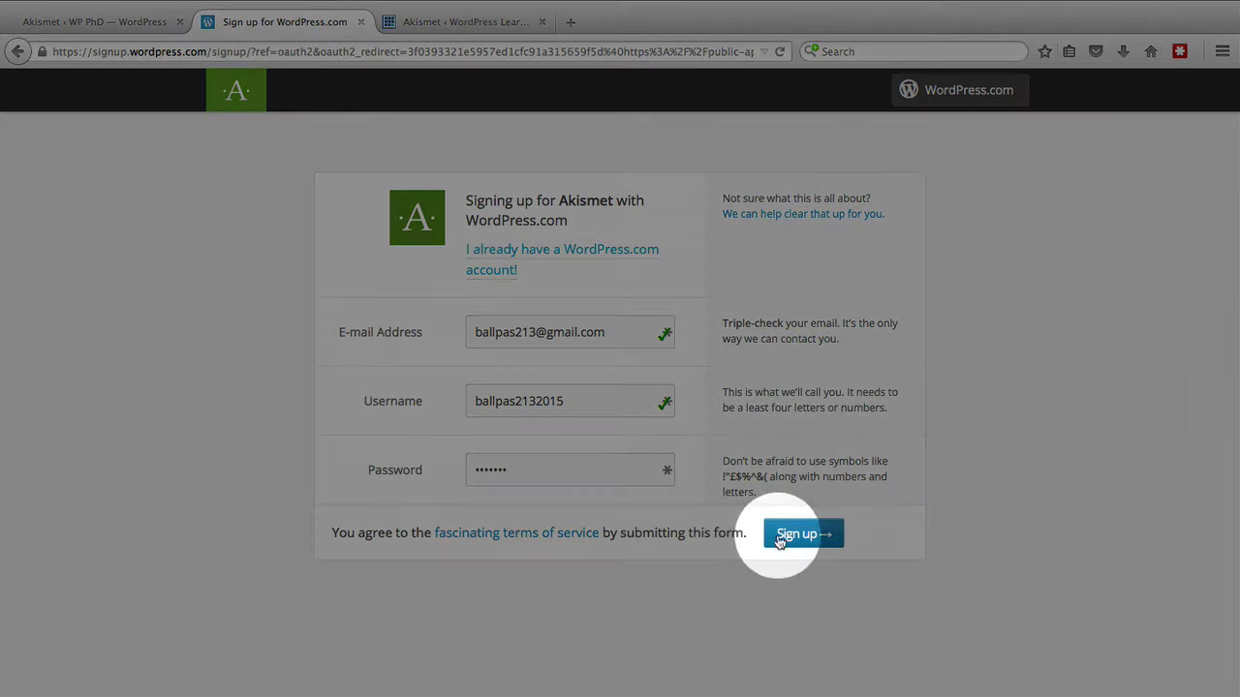
left_click(797, 538)
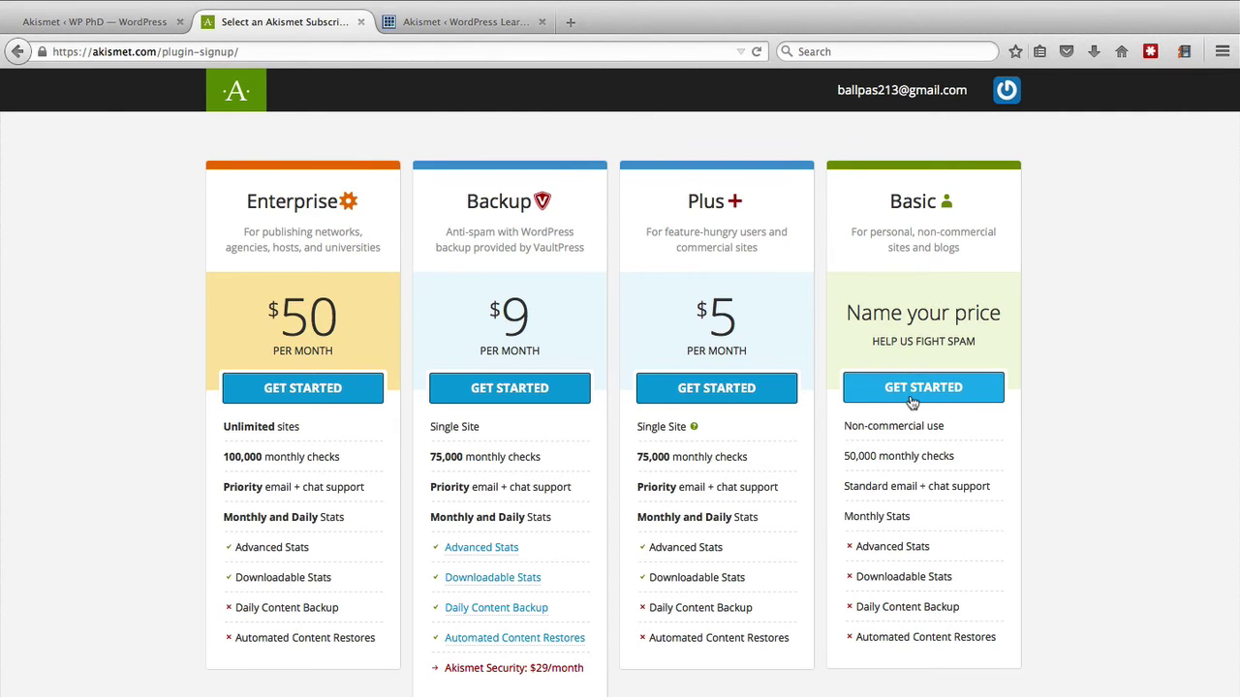
Step: Choose the Basic plan at $0.00/yr and submit the user's first and last name
left_click(911, 398)
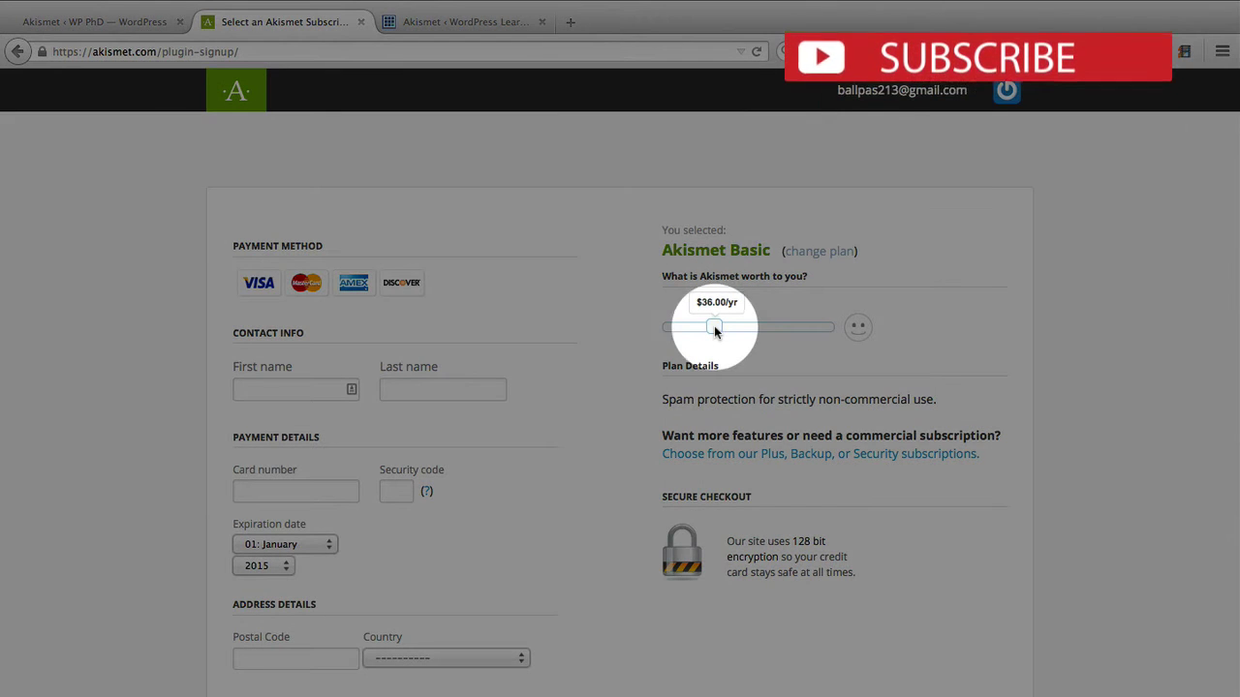
left_click_drag(714, 327, 656, 330)
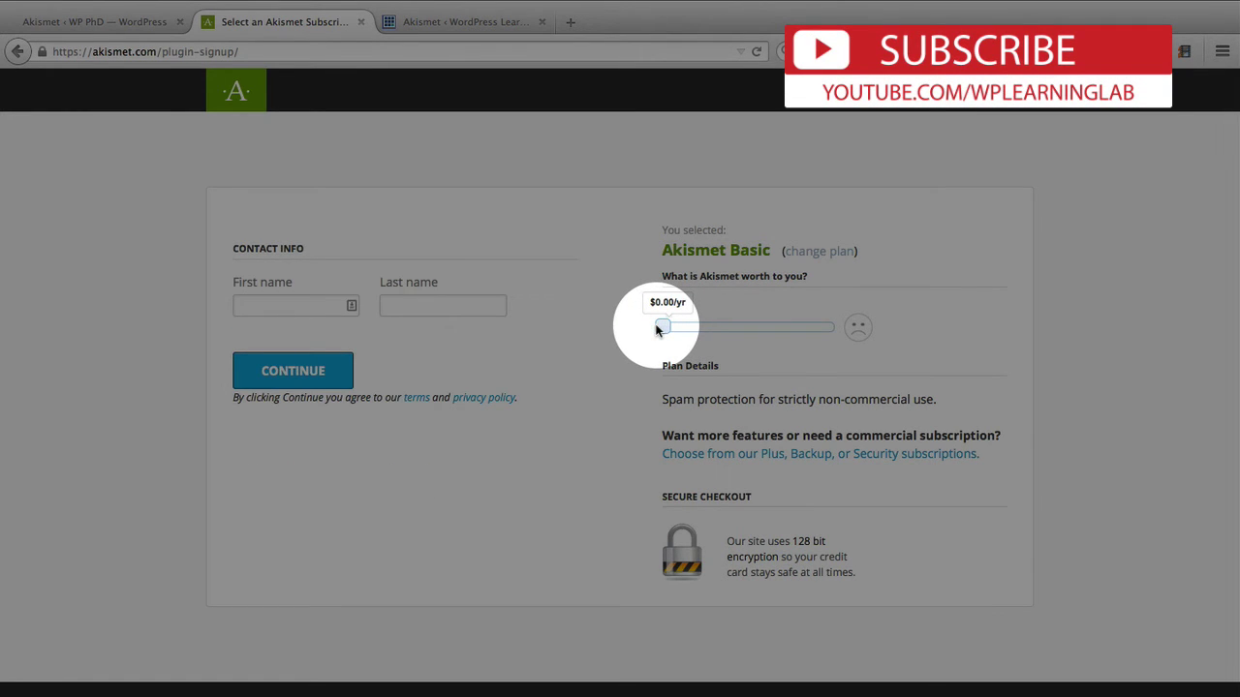
left_click(242, 305)
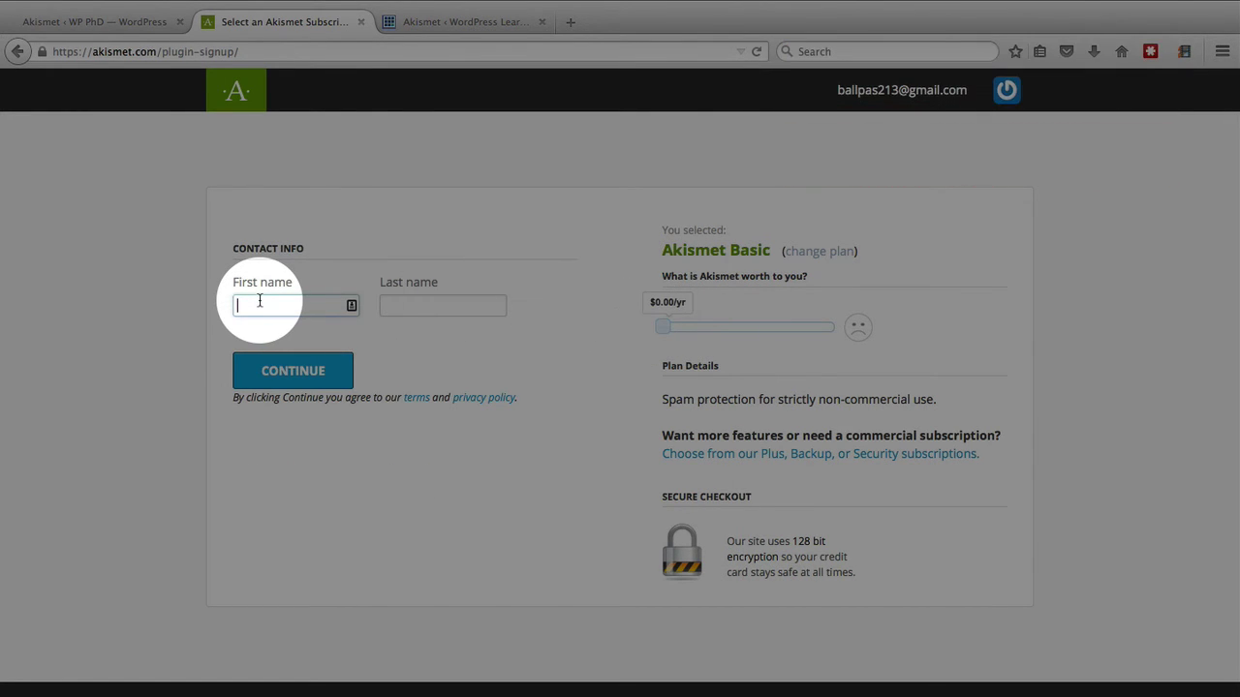
type("Bjorn")
key("Tab")
type("Allpas")
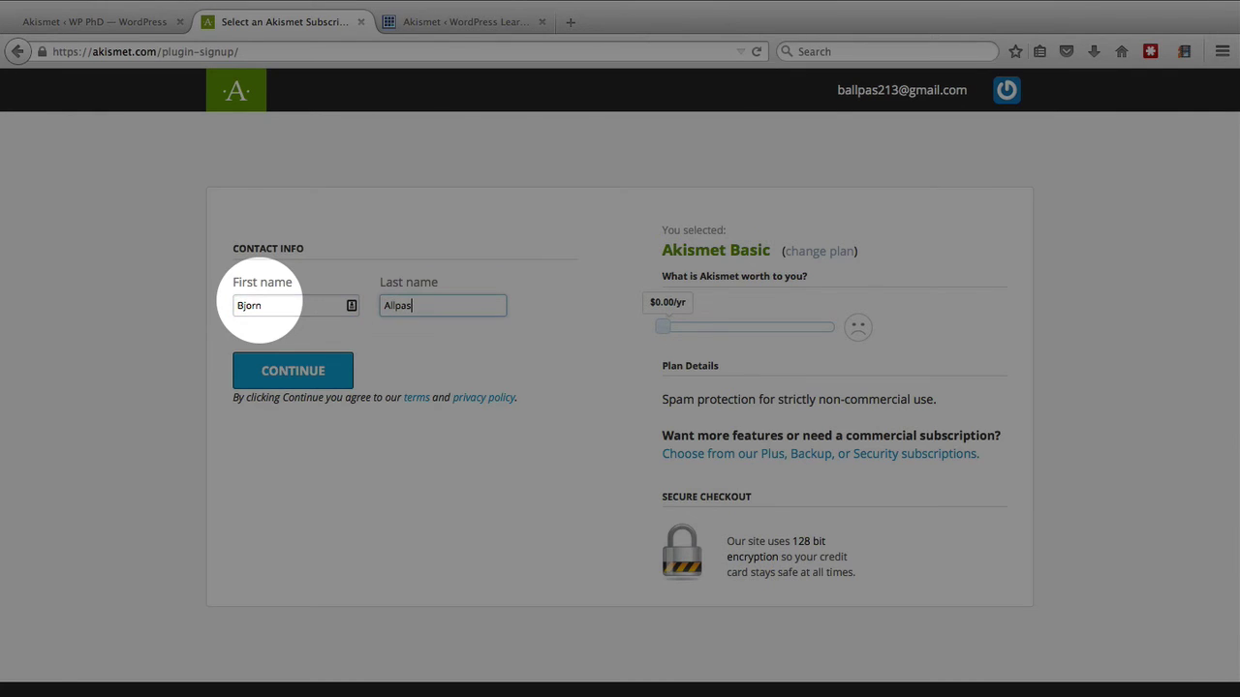
left_click(268, 366)
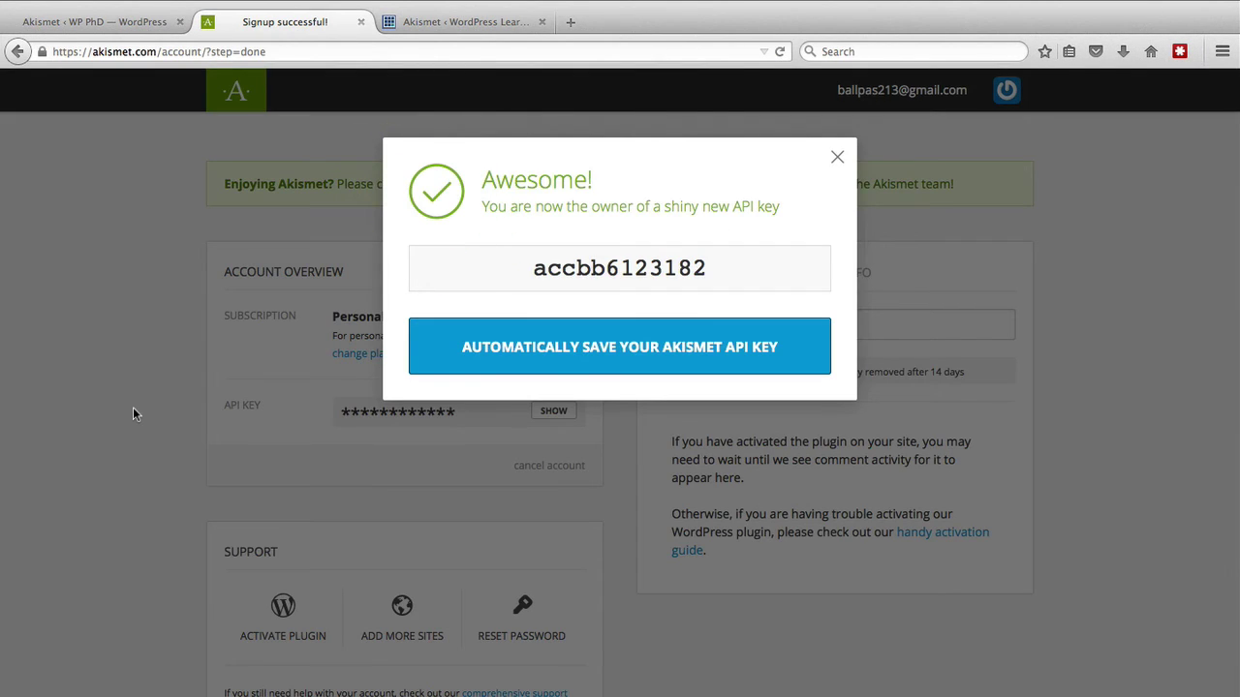
Step: Copy the newly issued Akismet API key to the clipboard
double_click(701, 269)
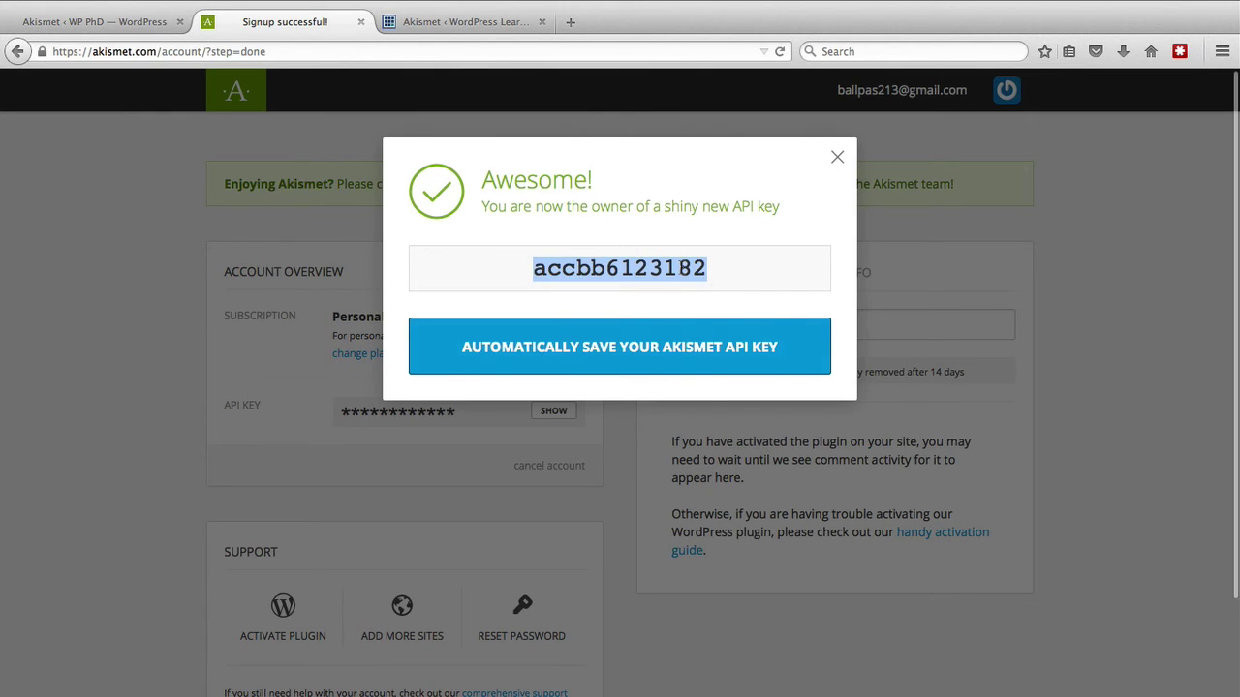
right_click(678, 269)
left_click(717, 283)
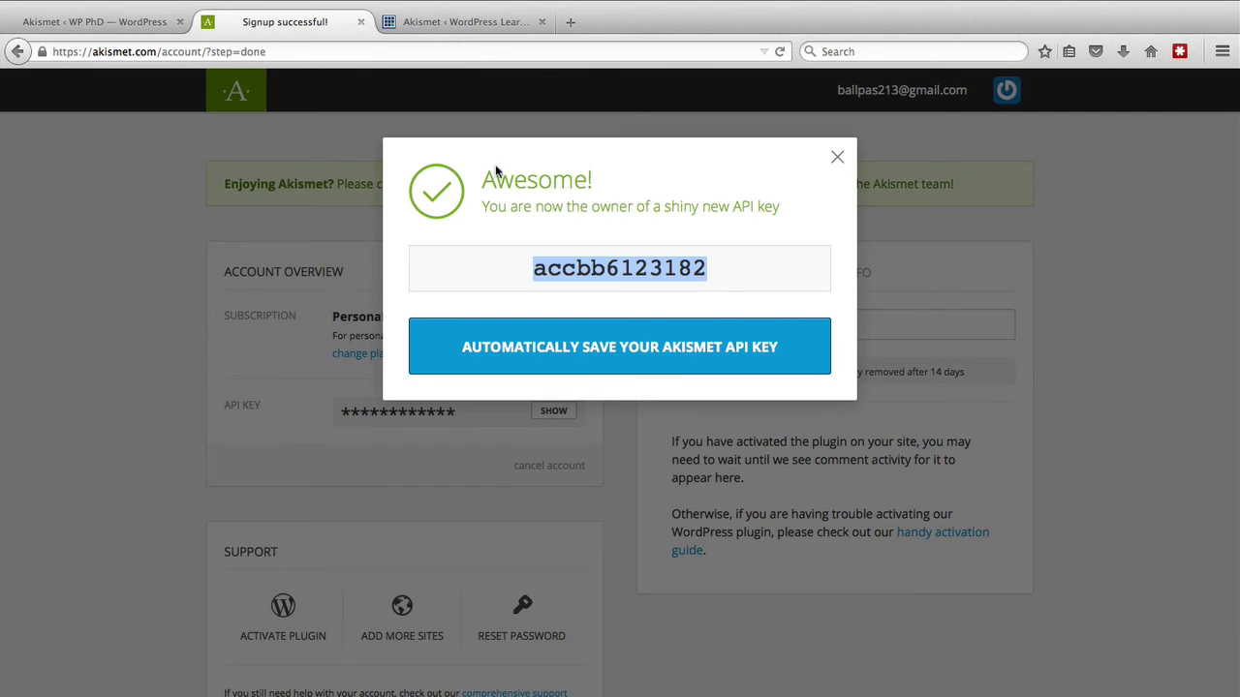
Step: Paste the copied API key into WP PhD's manual key field and activate Akismet with it
left_click(87, 29)
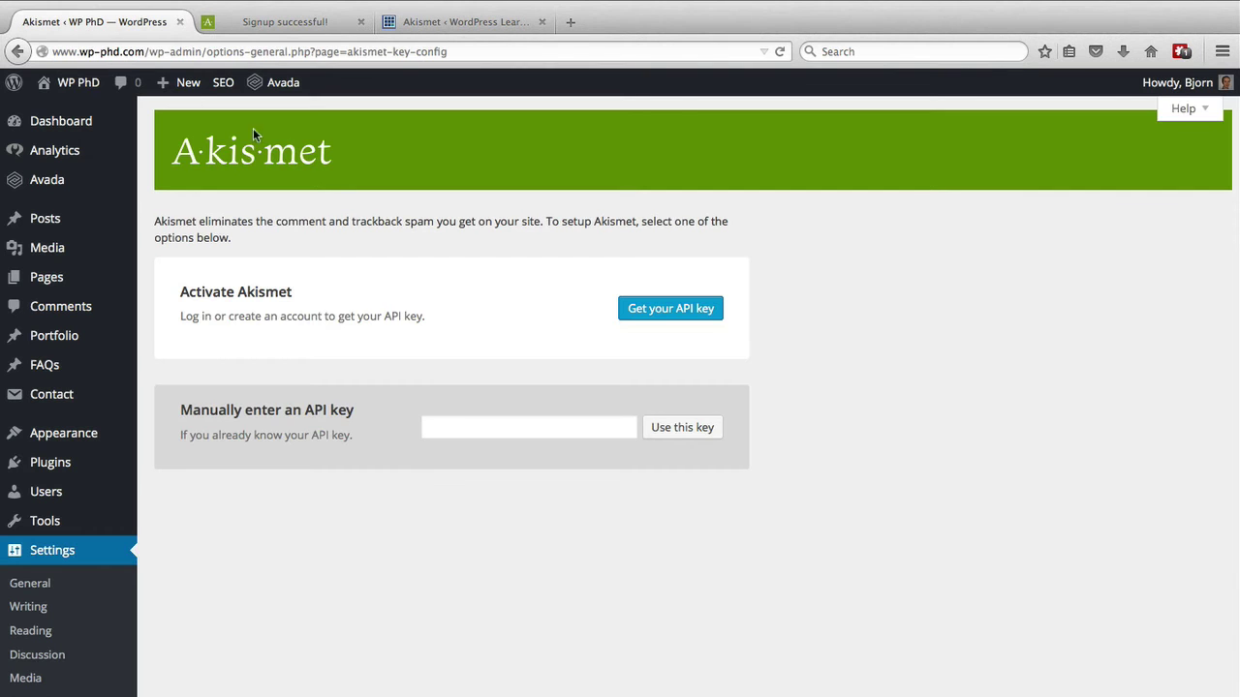
left_click(482, 428)
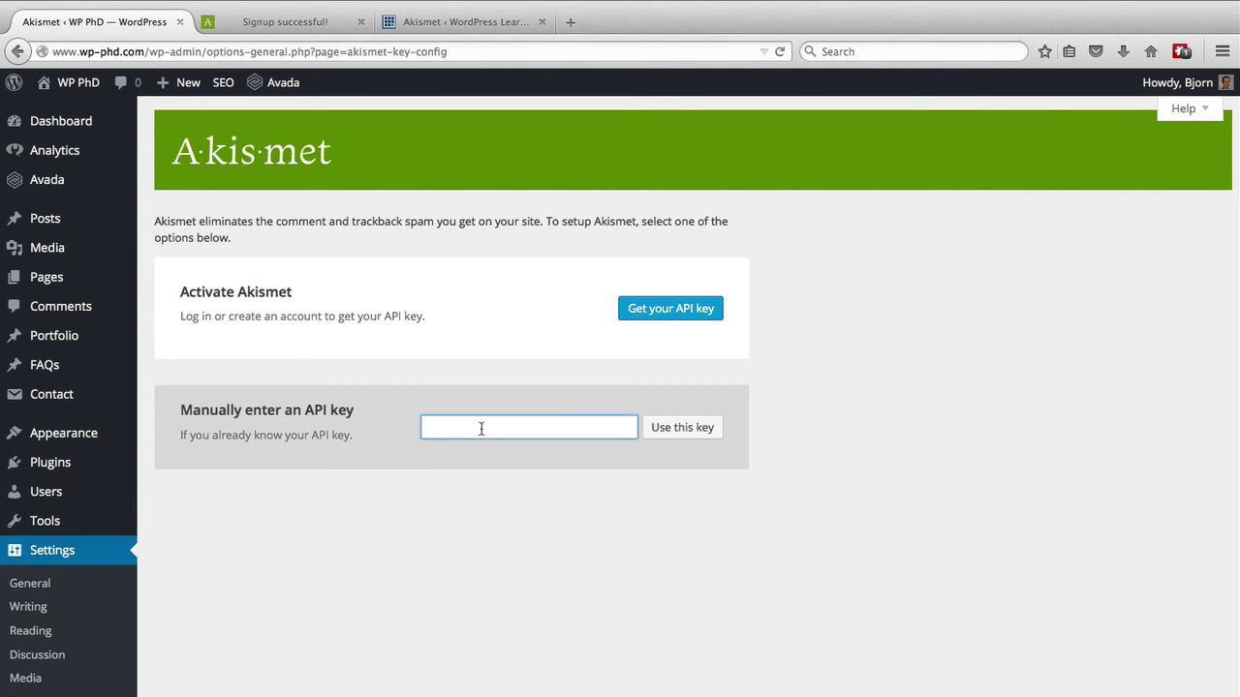
right_click(482, 429)
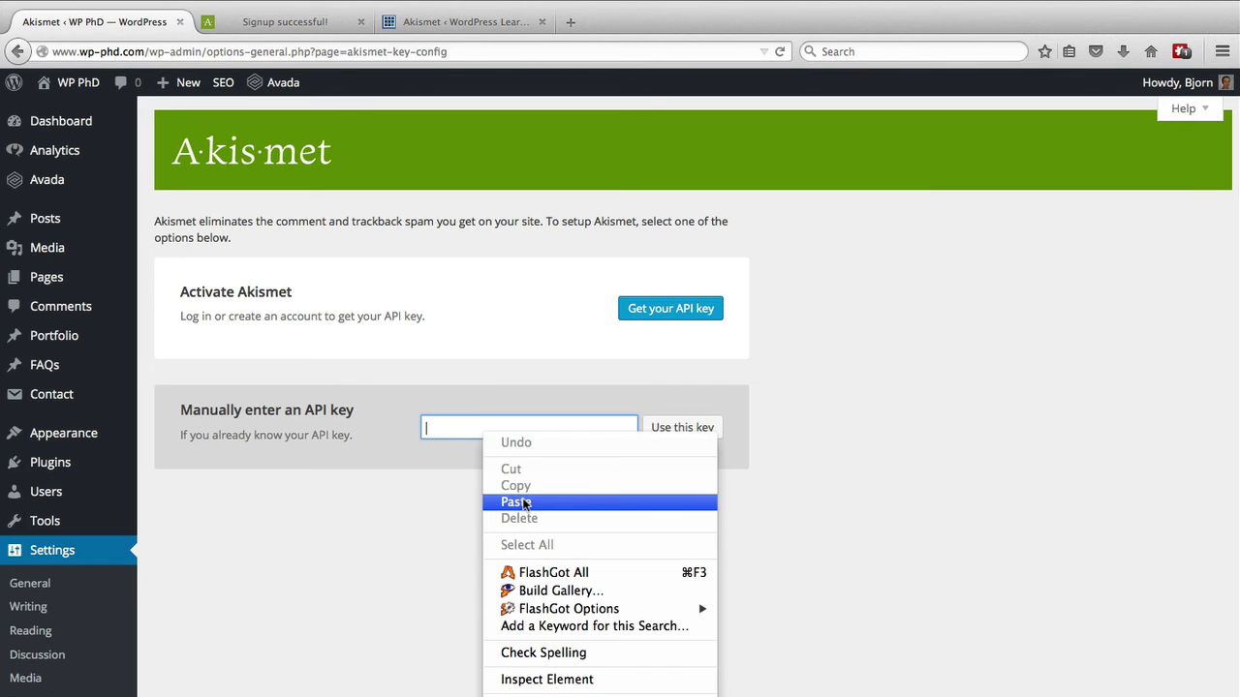
left_click(523, 503)
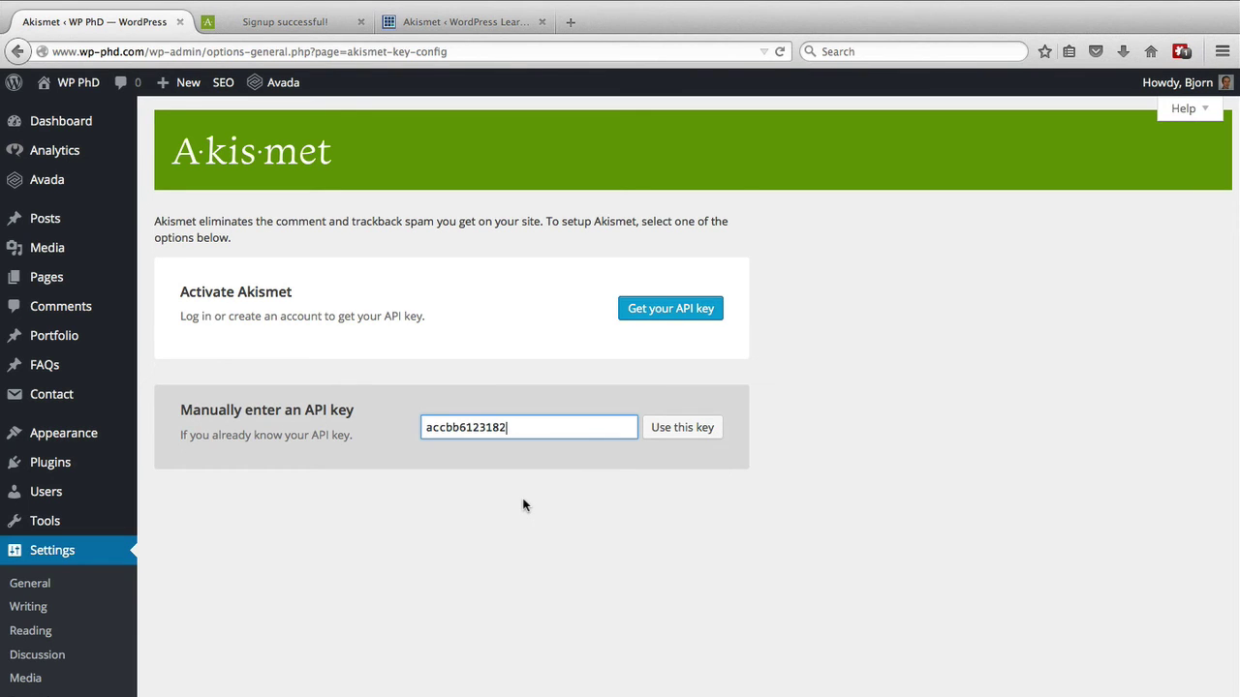
left_click(679, 439)
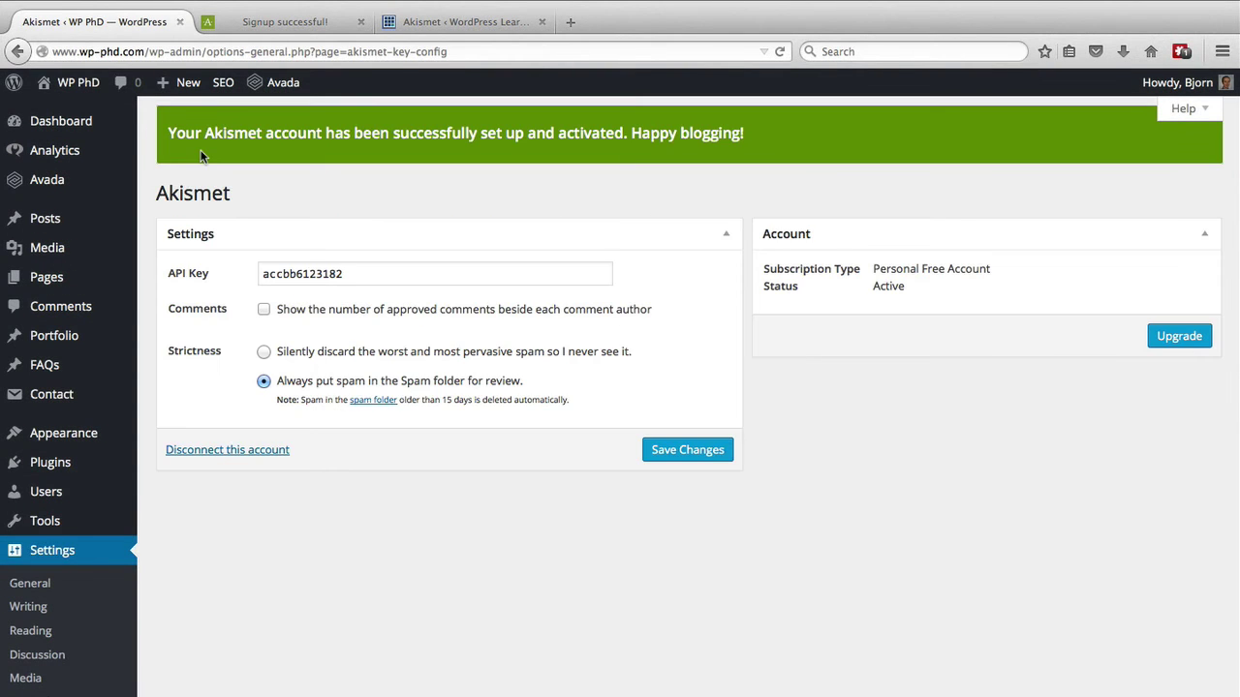